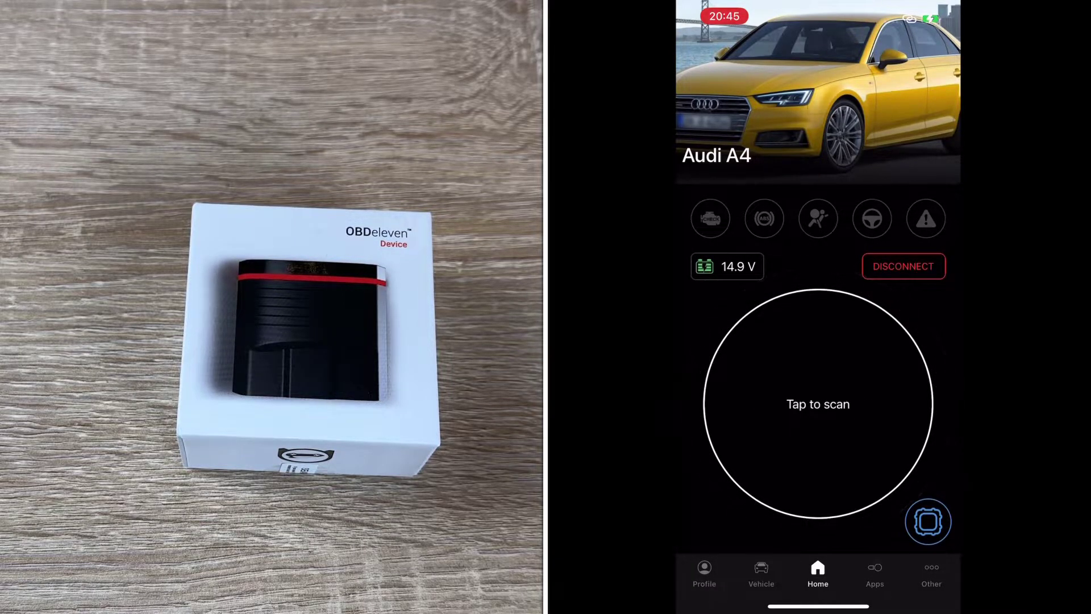
# Step: Start scanning the Audi A4's control units
pyautogui.click(819, 403)
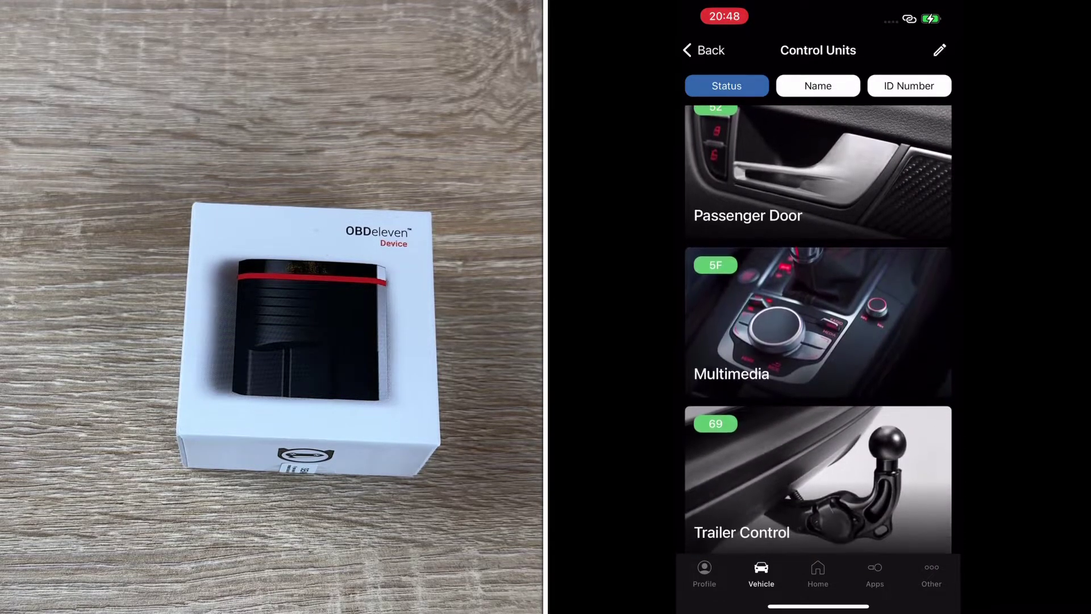
pyautogui.scroll(-3, 818, 341)
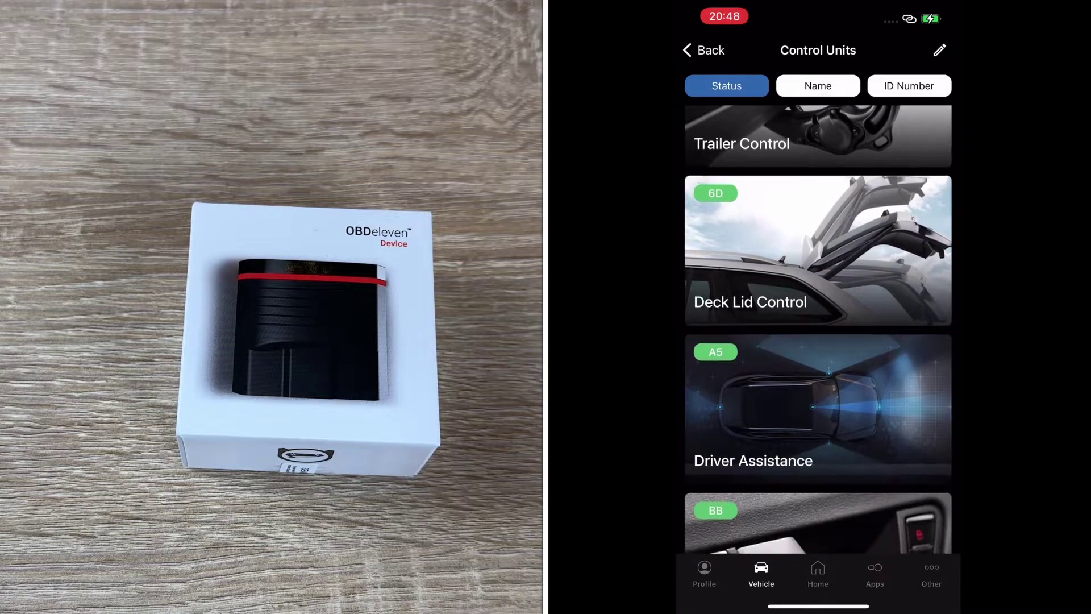
pyautogui.click(819, 270)
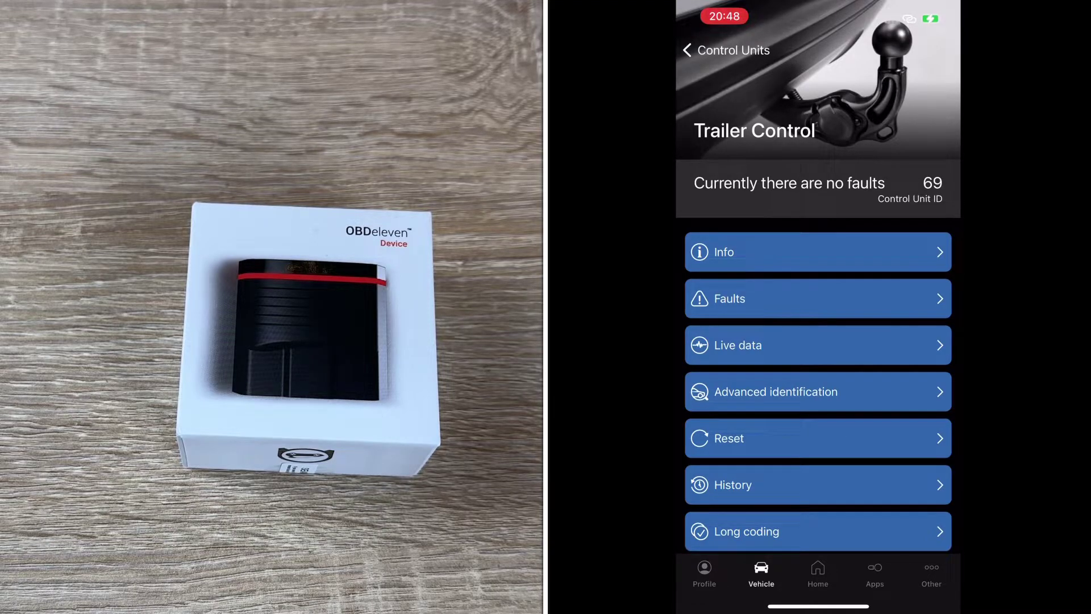
pyautogui.scroll(-3, 819, 384)
pyautogui.click(819, 532)
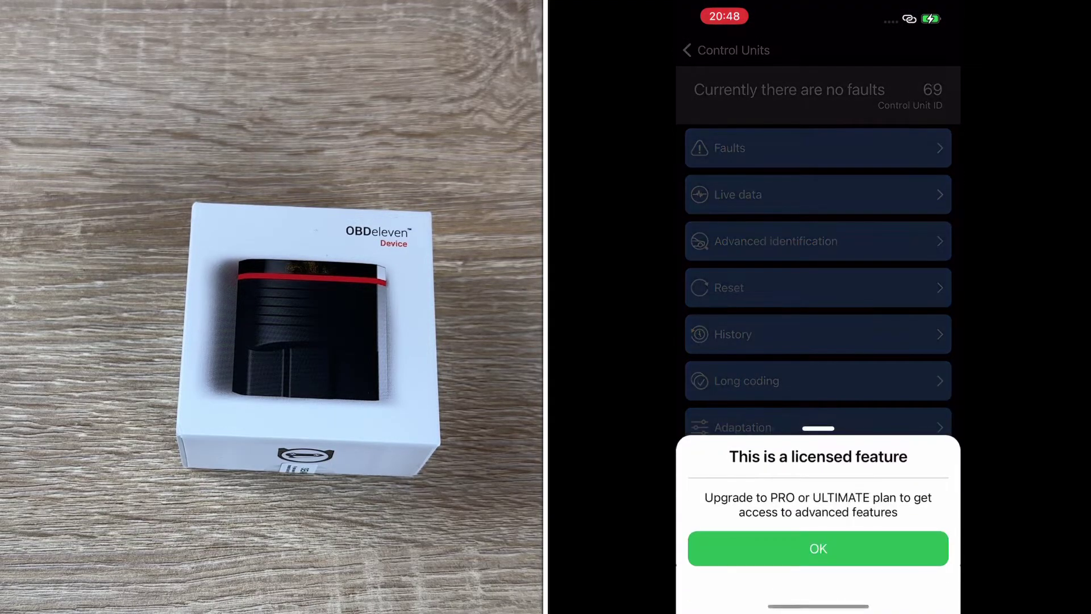
pyautogui.click(819, 549)
pyautogui.scroll(-3, 818, 341)
pyautogui.scroll(-1, 819, 341)
pyautogui.click(819, 516)
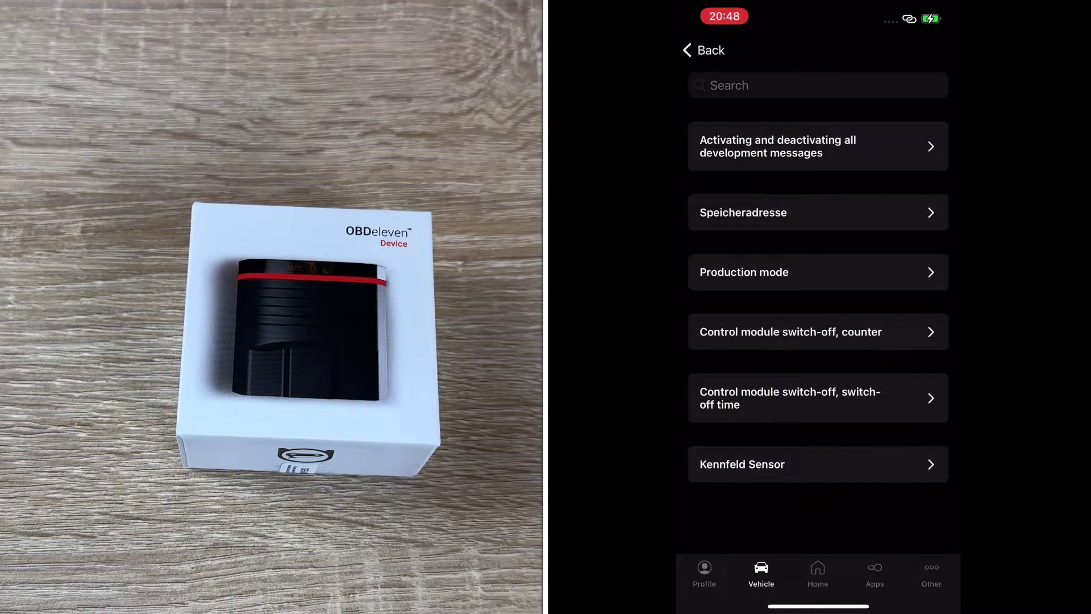
pyautogui.click(704, 50)
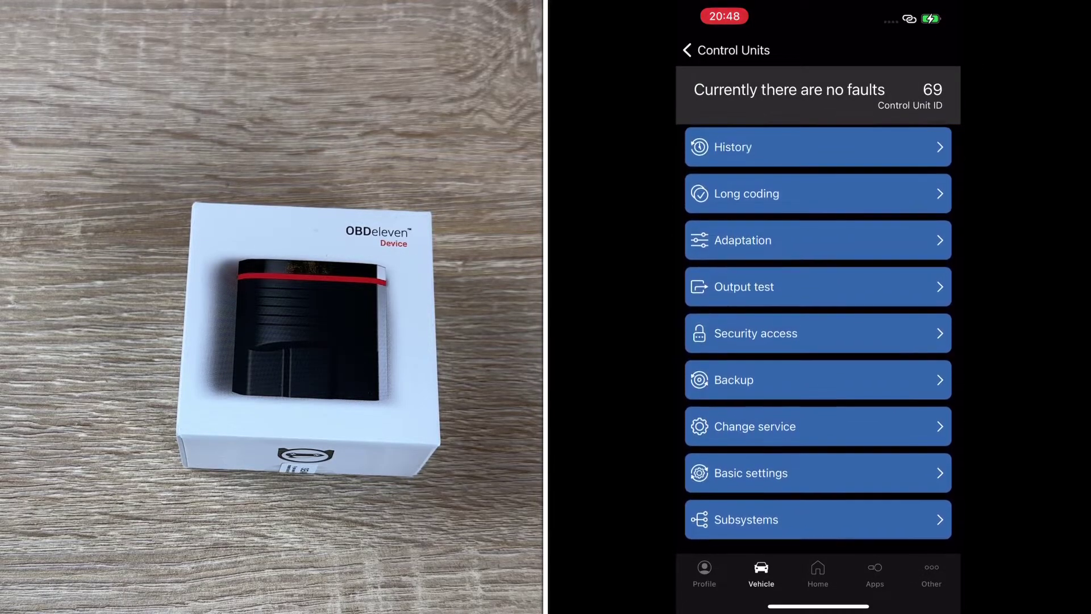
pyautogui.click(688, 51)
pyautogui.scroll(-3, 819, 341)
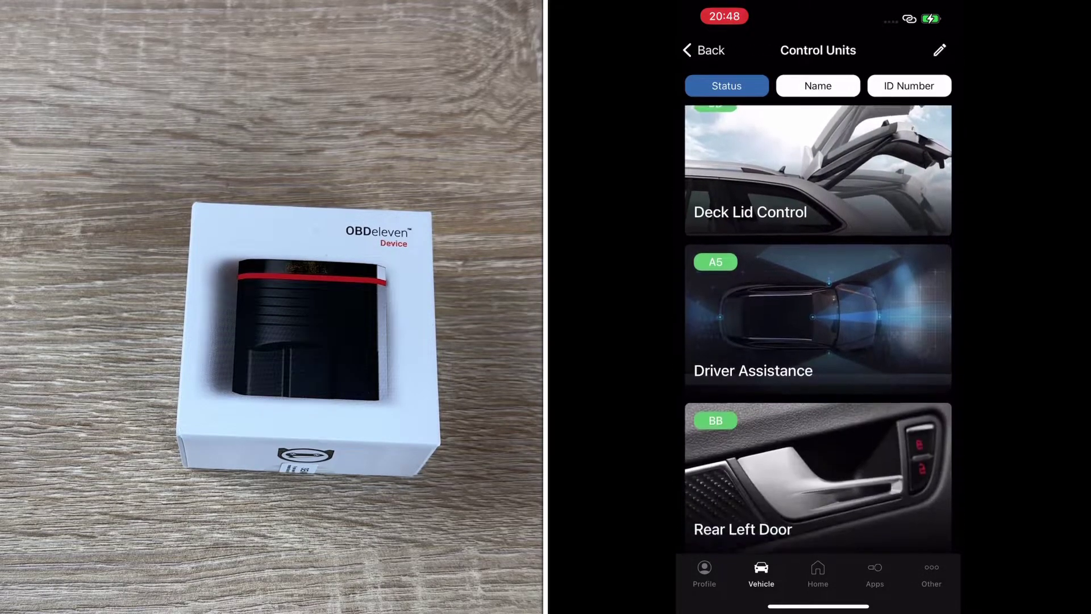
pyautogui.scroll(-3, 818, 341)
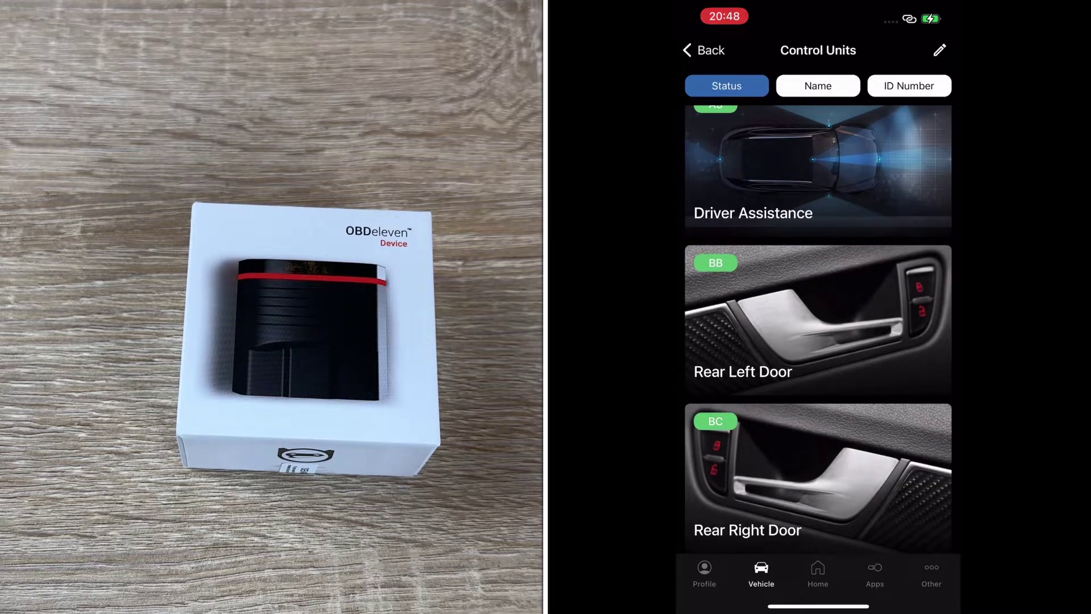
# Step: Sort the control units by Name, then by ID Number, and return to the Audi A4 page
pyautogui.click(818, 86)
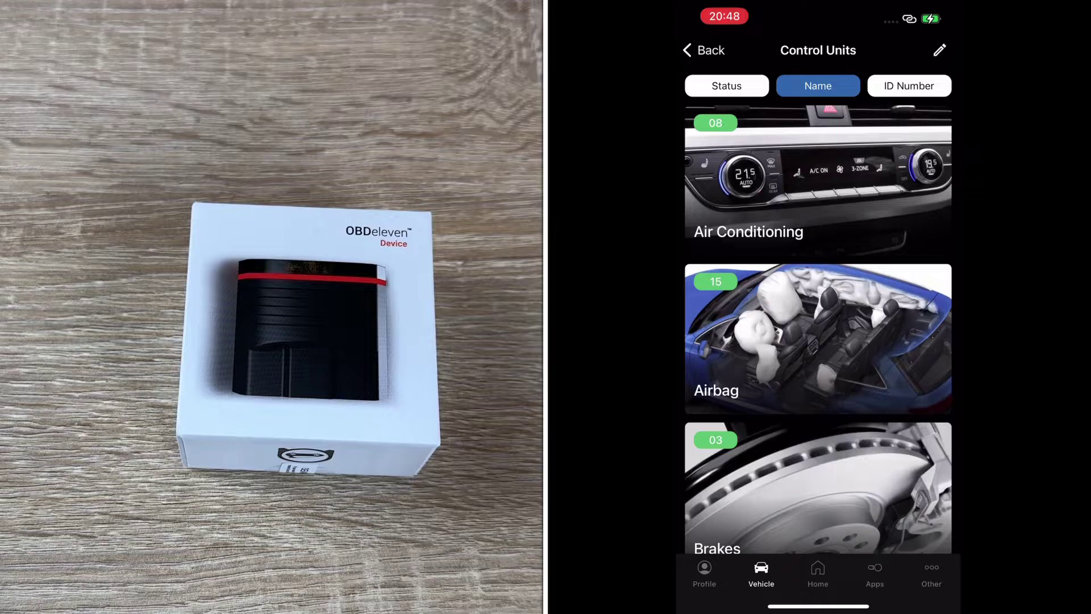
pyautogui.scroll(-6, 818, 341)
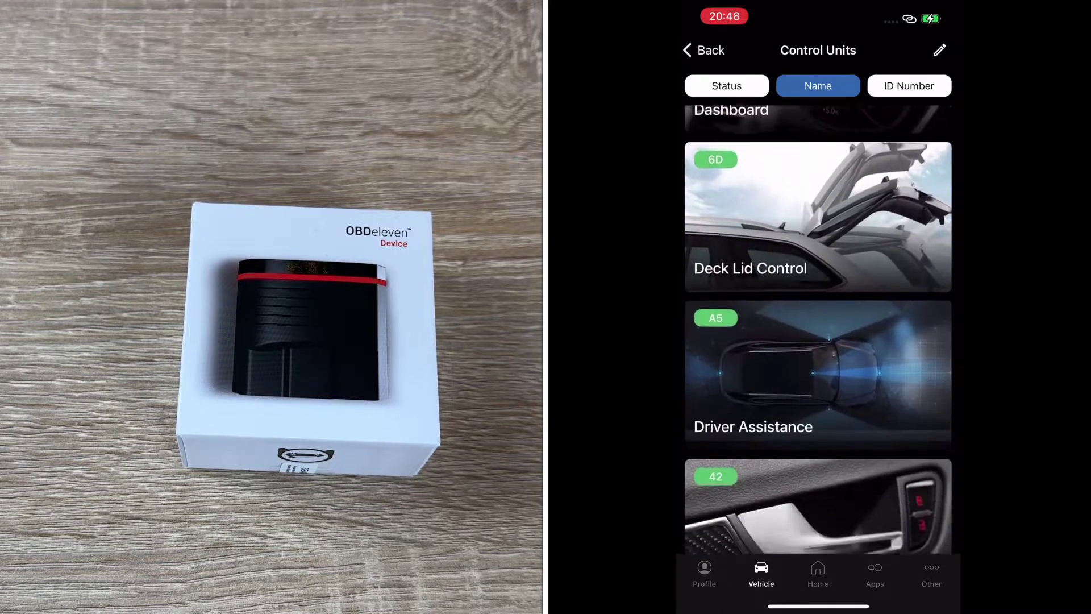
pyautogui.click(909, 86)
pyautogui.scroll(-8, 818, 341)
pyautogui.scroll(-2, 819, 341)
pyautogui.click(704, 50)
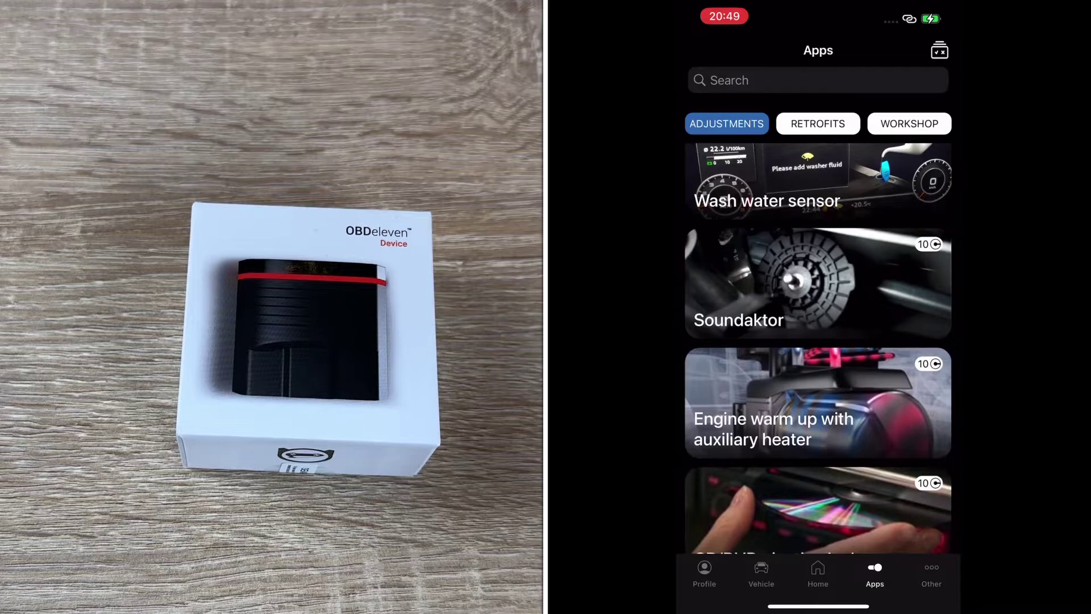
pyautogui.scroll(-5, 819, 341)
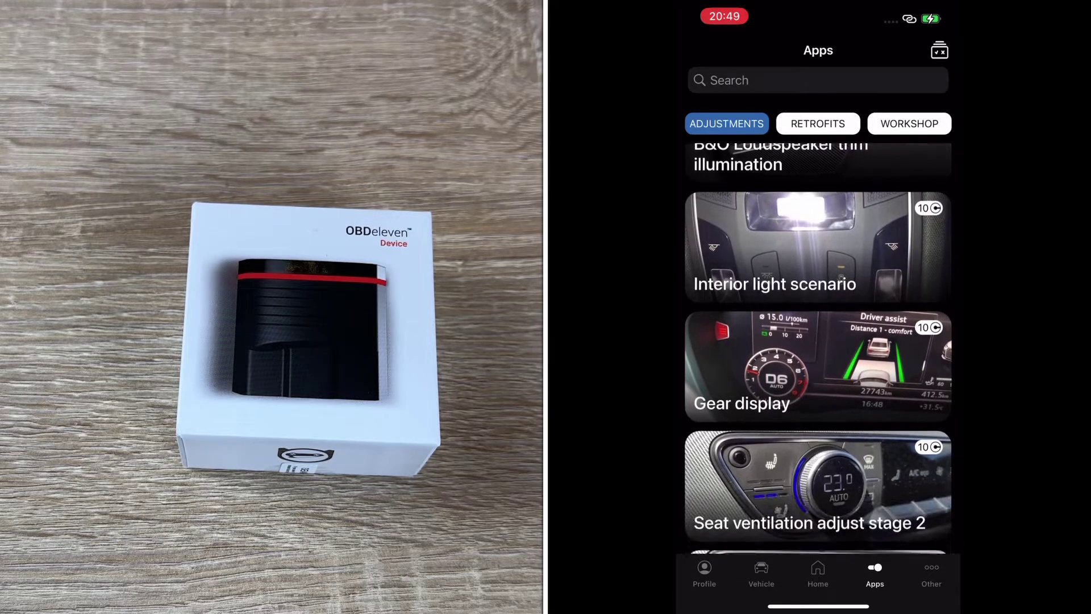
pyautogui.scroll(-3, 818, 341)
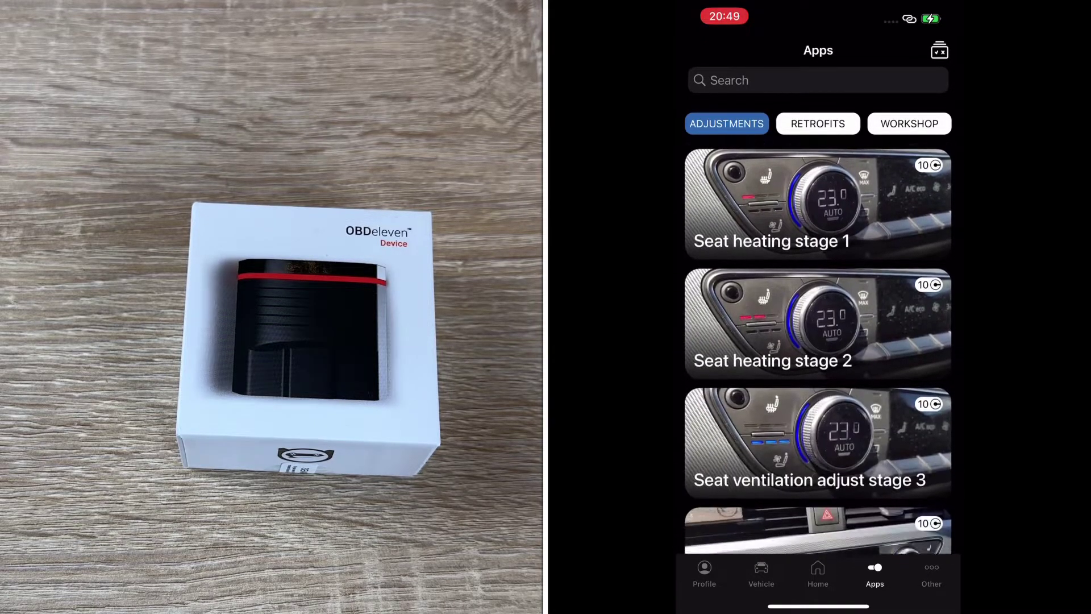
pyautogui.scroll(-3, 819, 341)
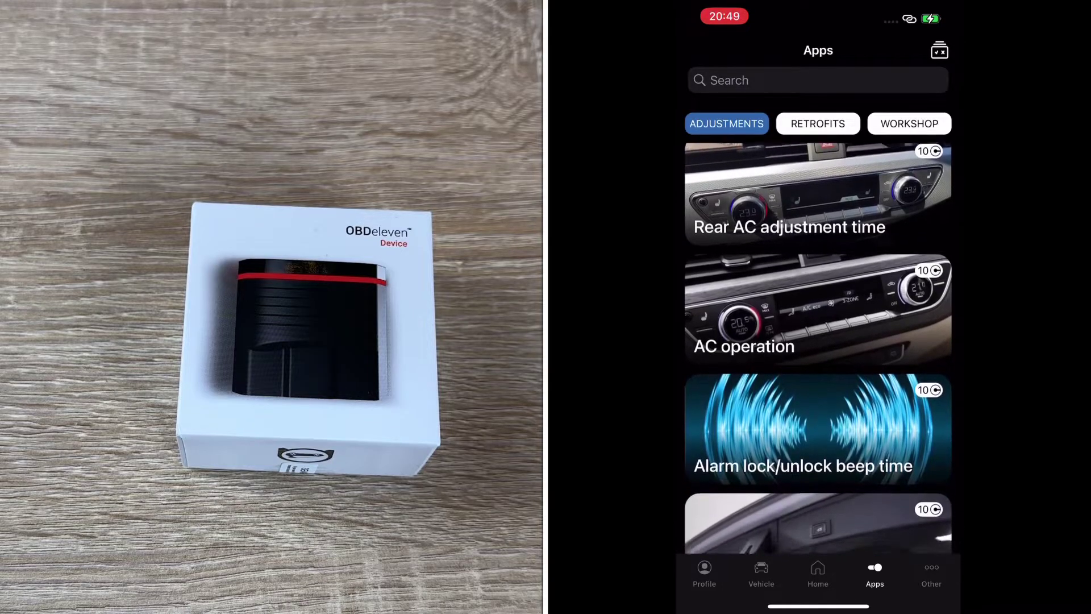
pyautogui.scroll(-3, 818, 341)
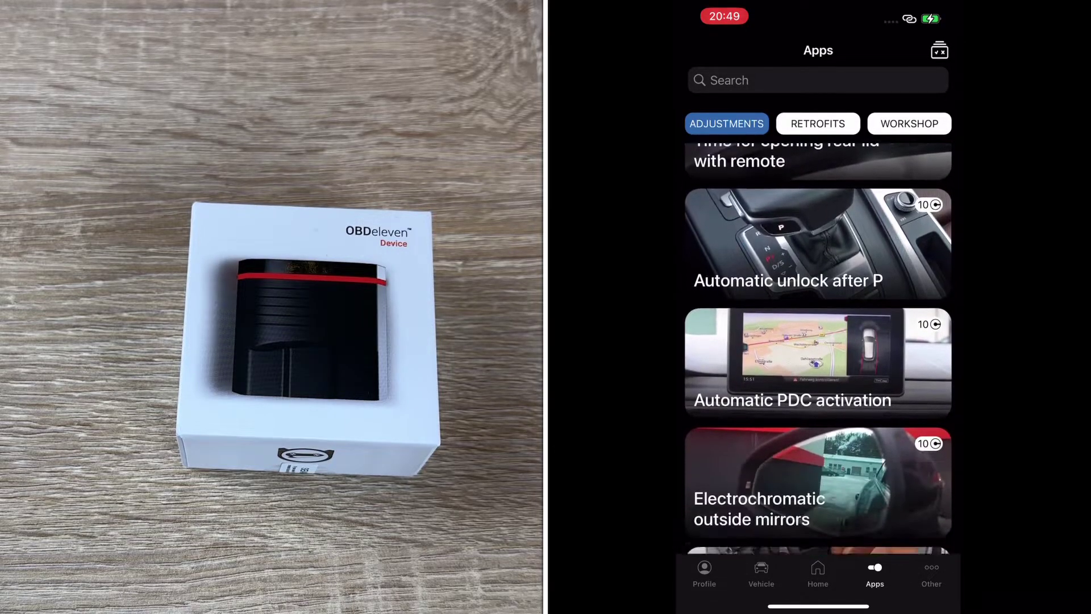
pyautogui.scroll(-3, 819, 341)
pyautogui.scroll(-3, 819, 341)
pyautogui.scroll(-2, 819, 341)
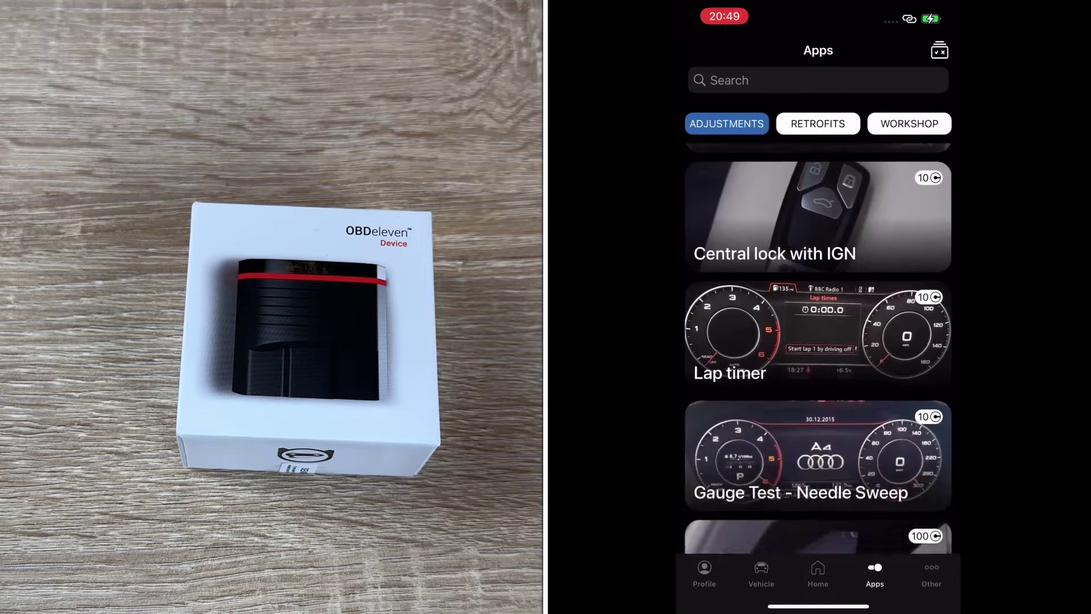
pyautogui.scroll(-1, 819, 341)
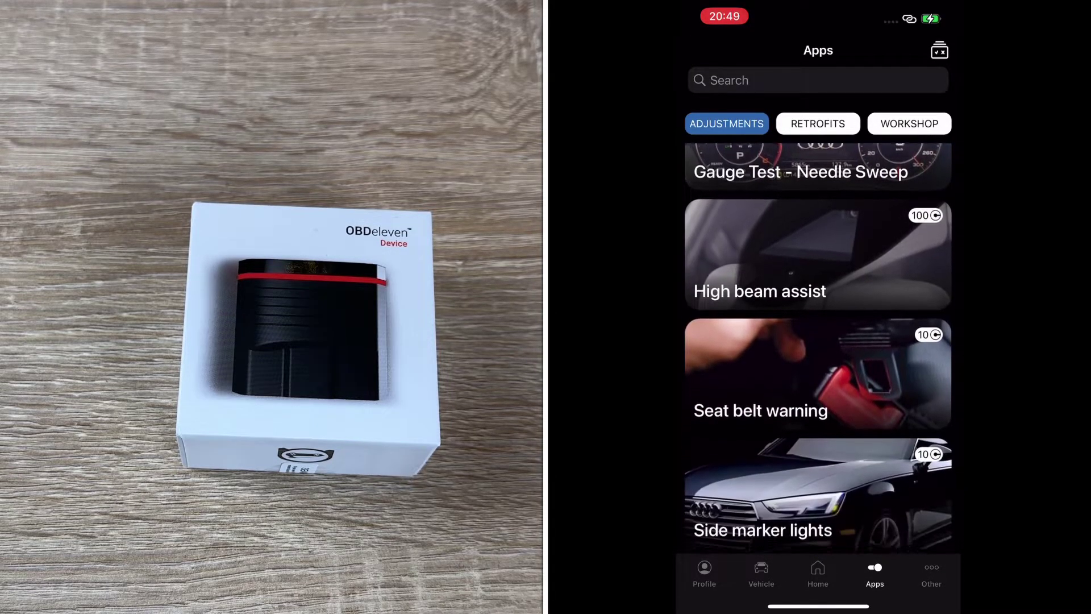
pyautogui.scroll(-5, 819, 349)
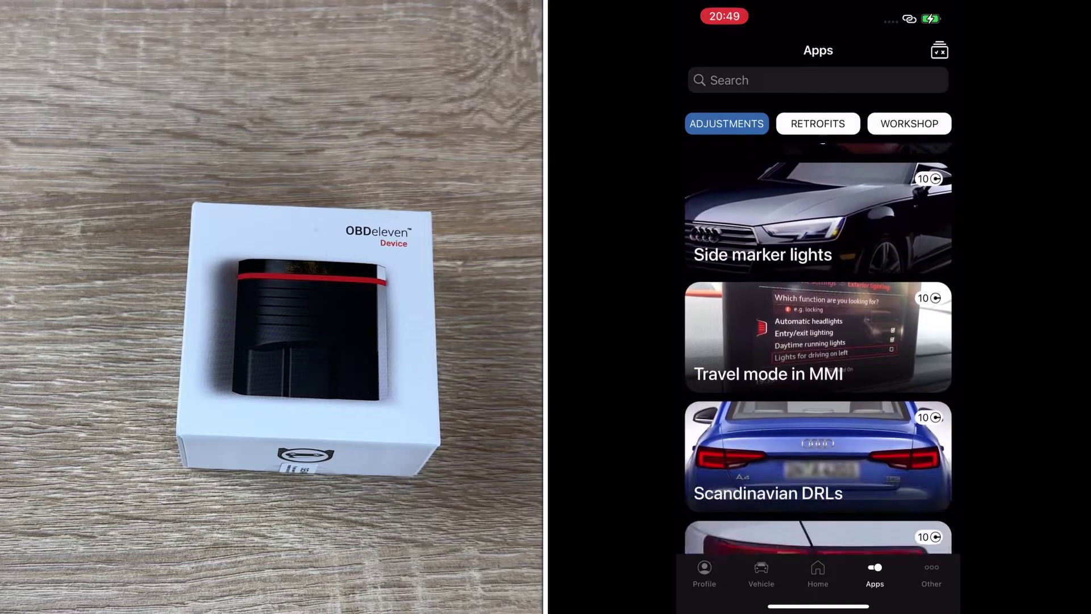
pyautogui.scroll(-5, 818, 349)
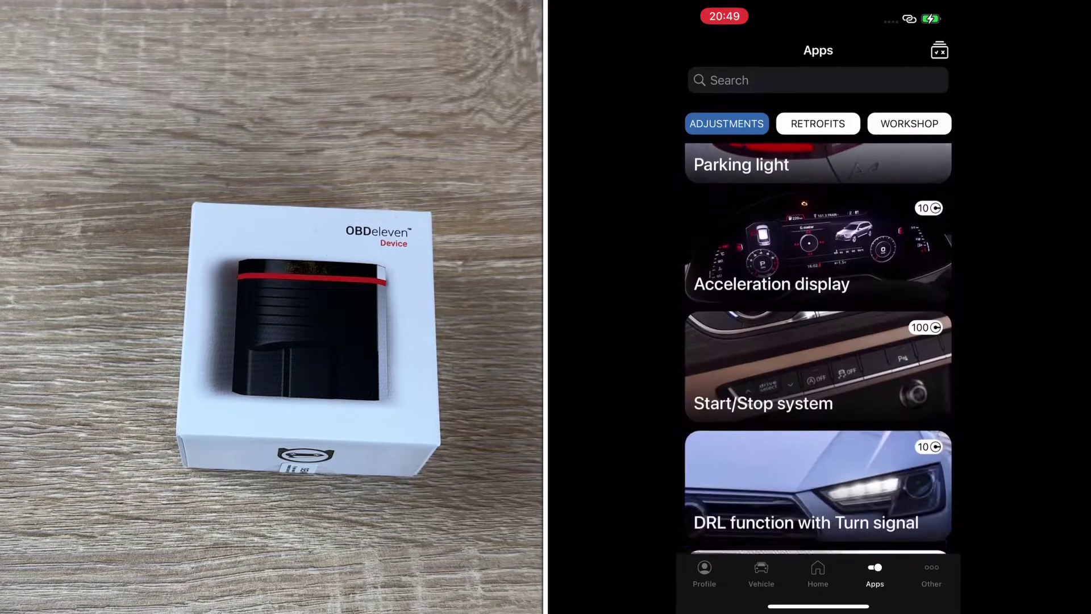
pyautogui.scroll(-4, 818, 349)
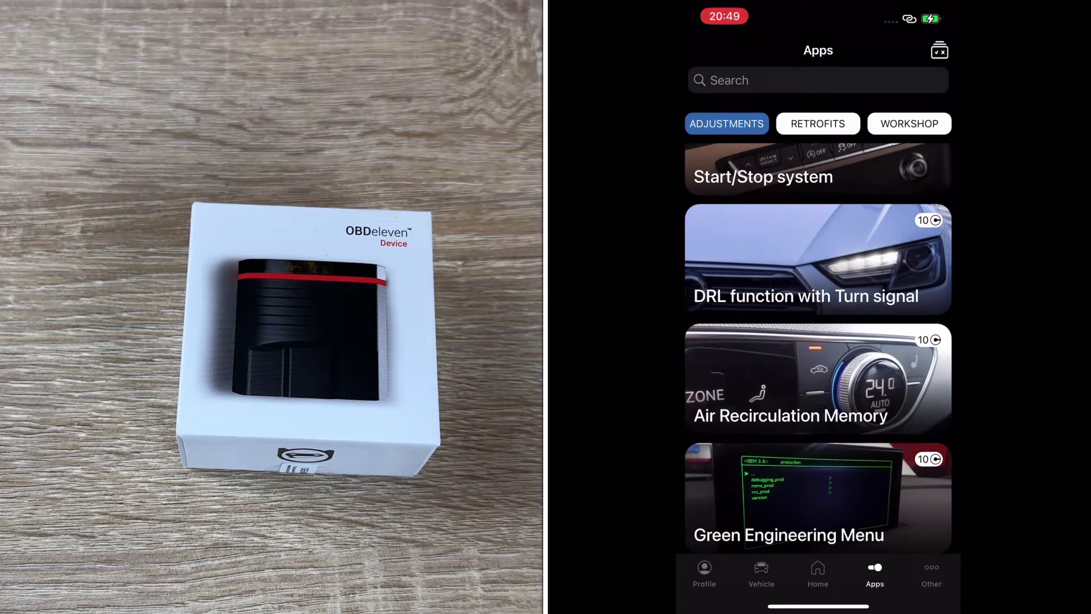
# Step: Open Green Engineering Menu's details, bring up its value choices, and start buying credits
pyautogui.click(819, 495)
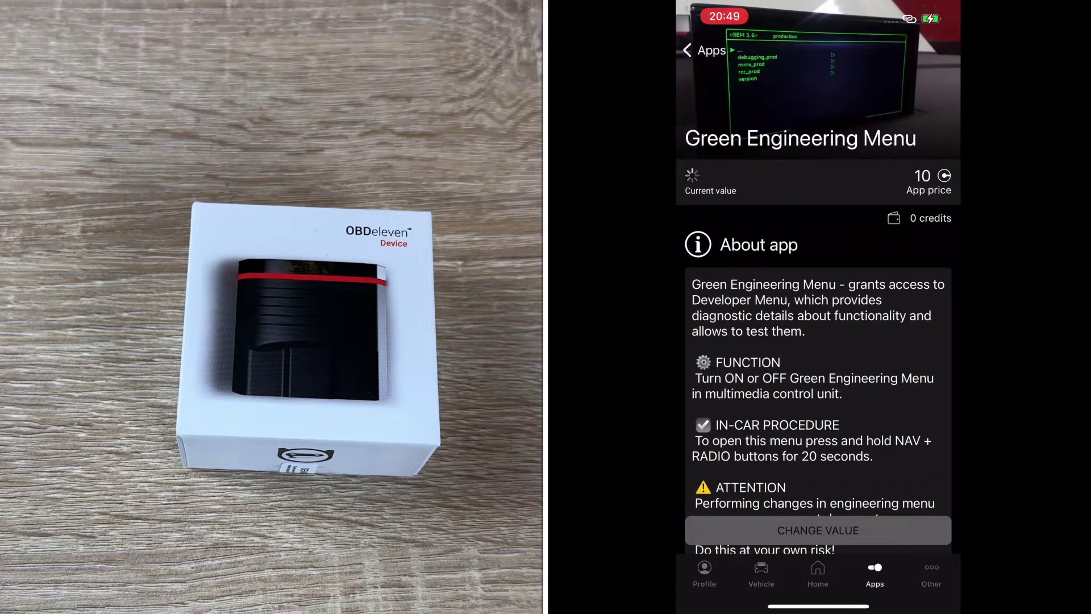
pyautogui.scroll(-3, 820, 341)
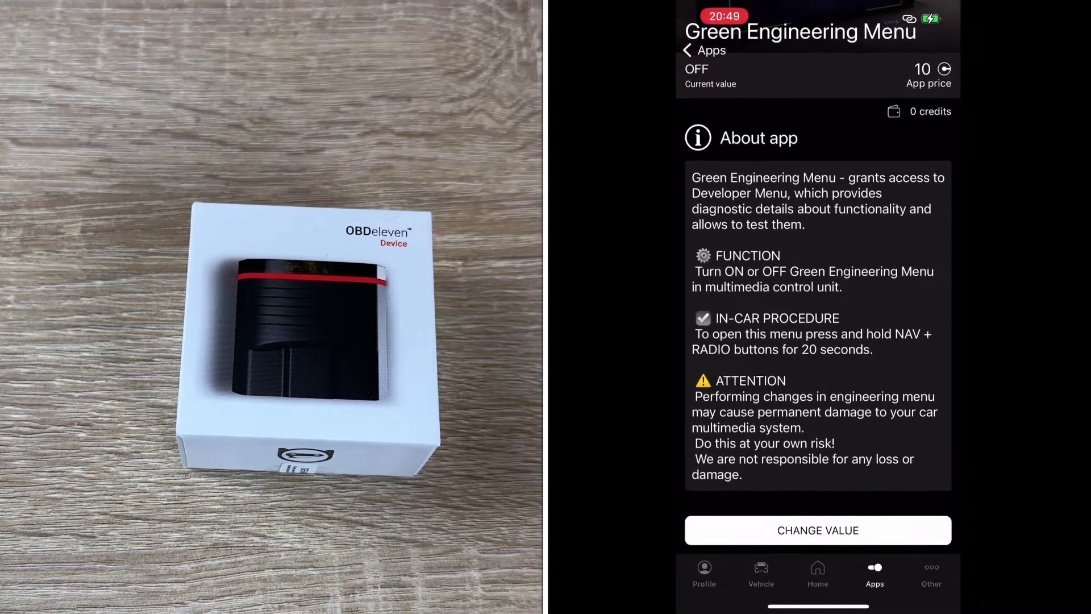
pyautogui.click(818, 530)
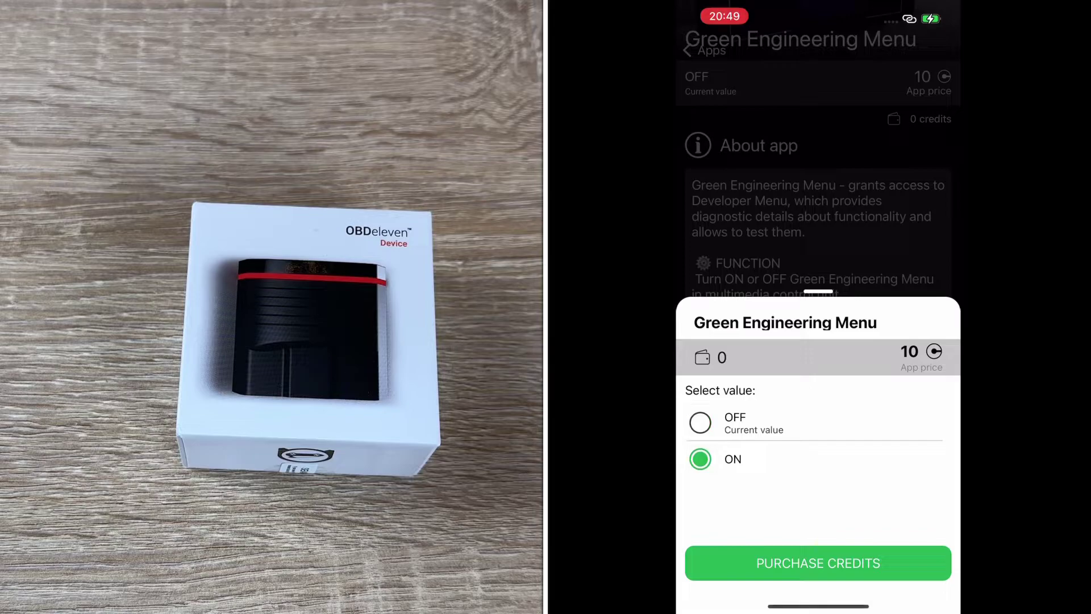
pyautogui.click(818, 563)
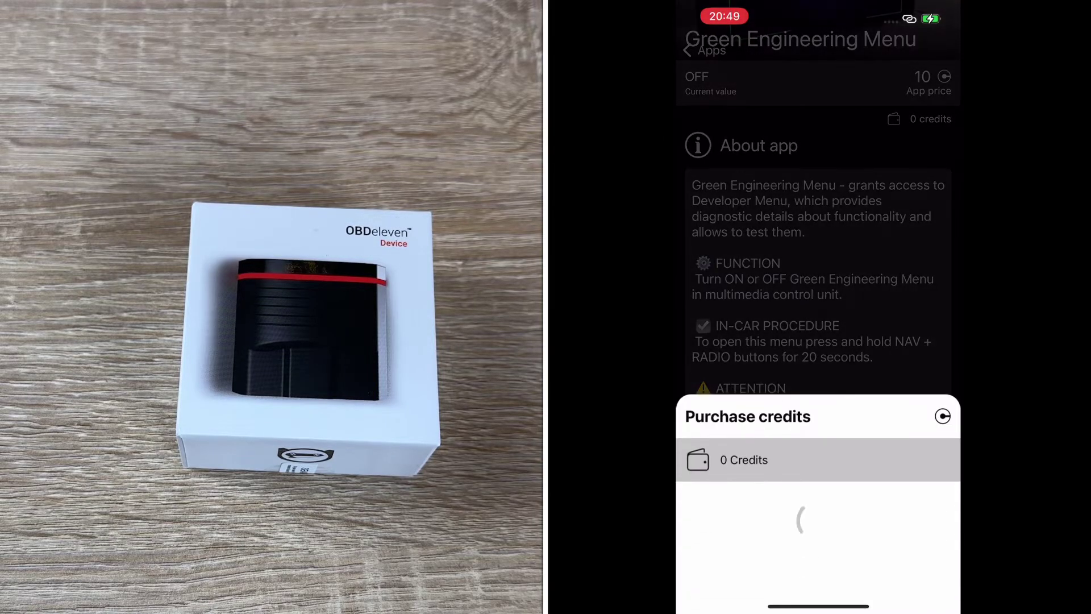